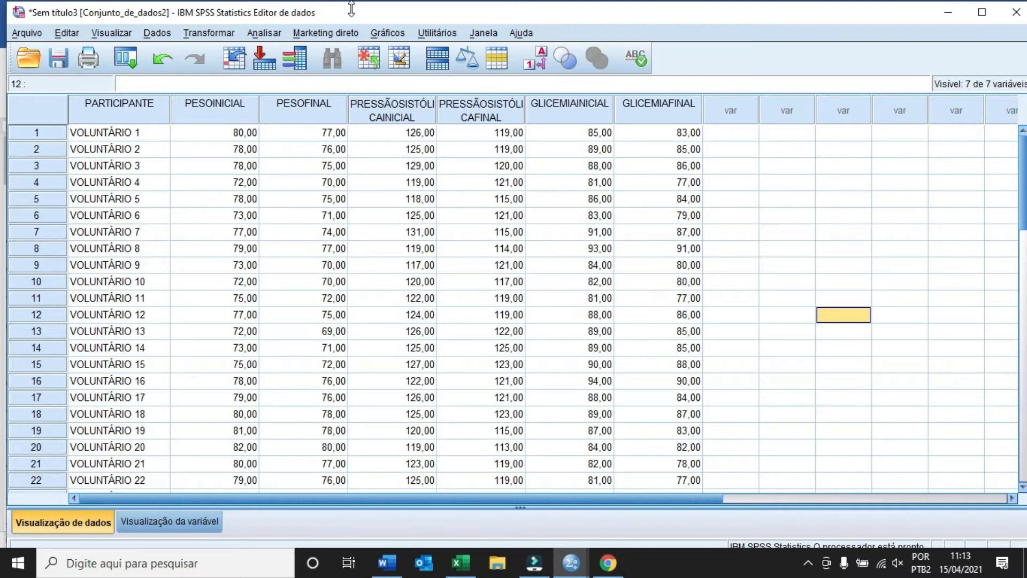
Open the Explore dialog from Analisar > Estatísticas descritivas > Explorar
left_click(264, 33)
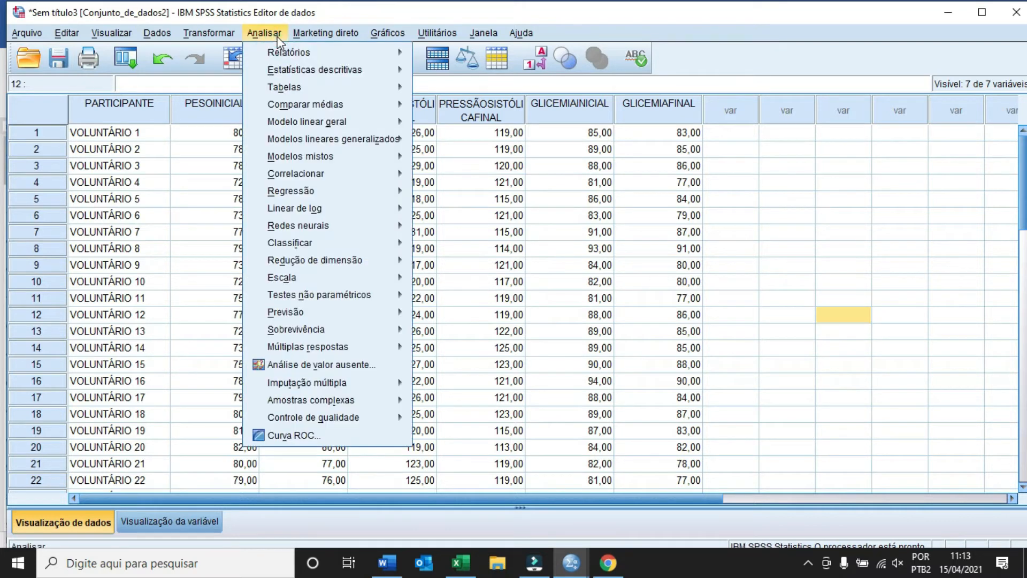
mouse_move(296, 71)
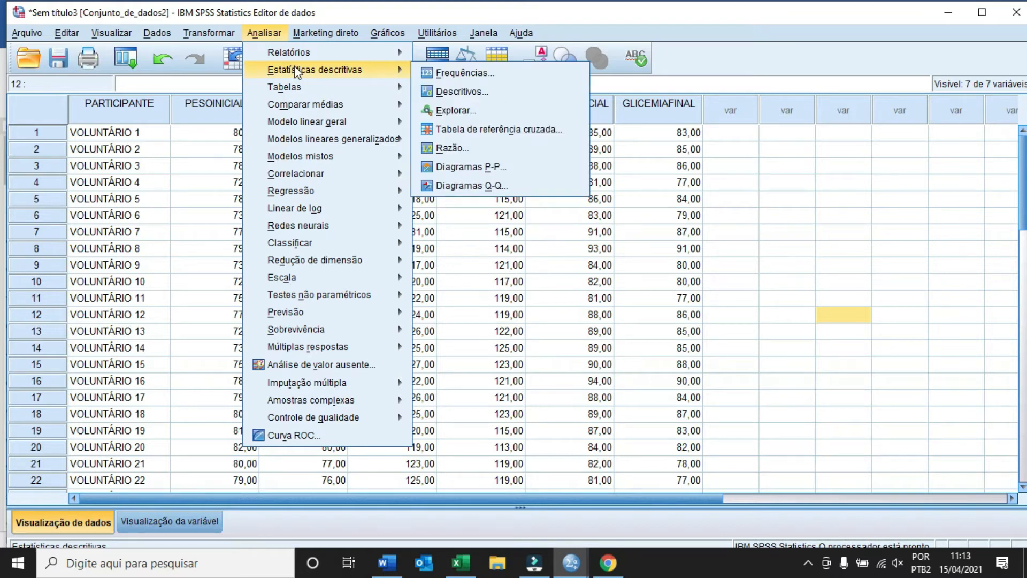
left_click(486, 113)
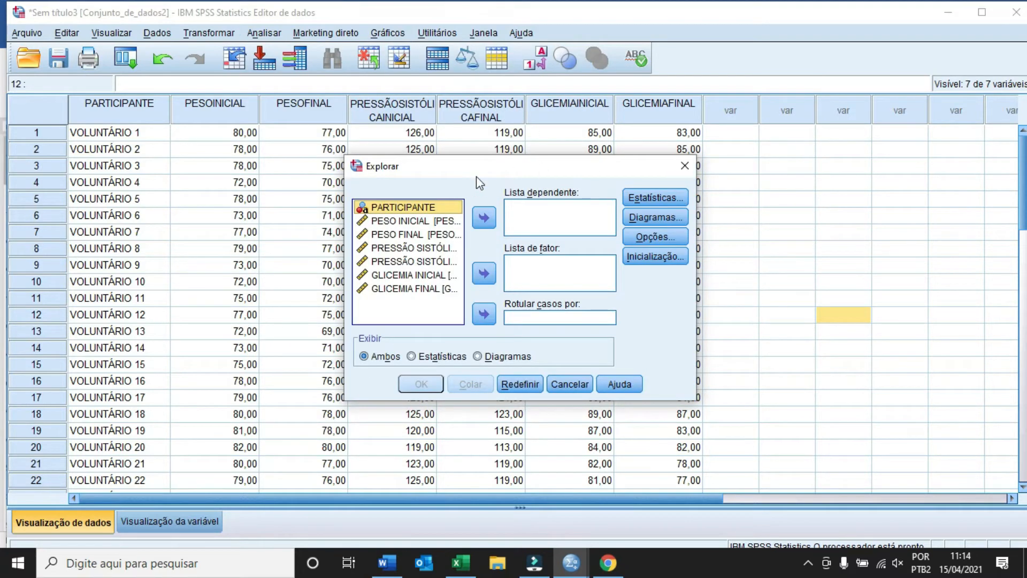
Add the six initial and final weight, systolic pressure and glycemia variables to the Dependent List
left_click(423, 221)
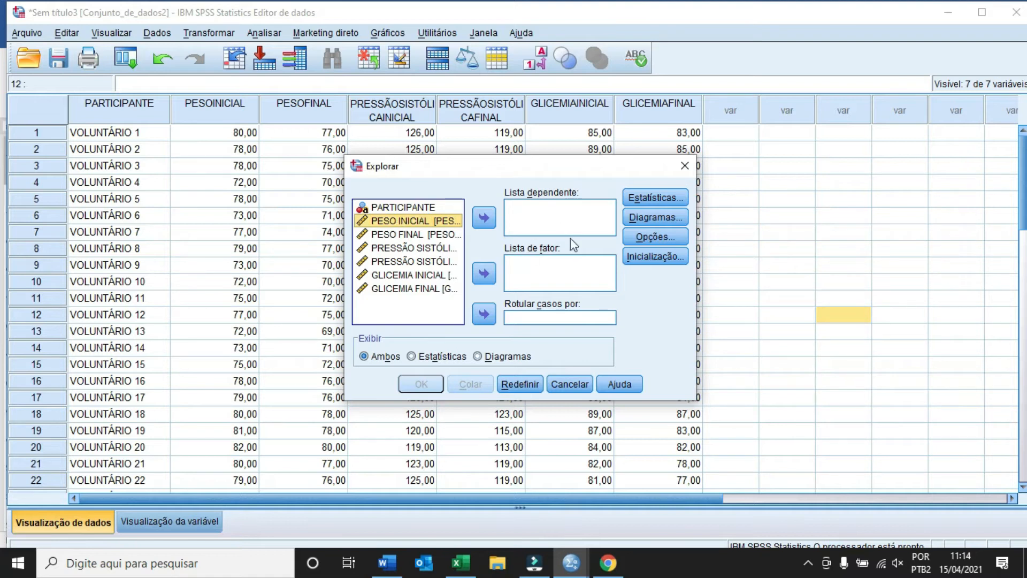
left_click(484, 217)
left_click(424, 221)
left_click(484, 218)
left_click(433, 220)
left_click(483, 218)
left_click(425, 221)
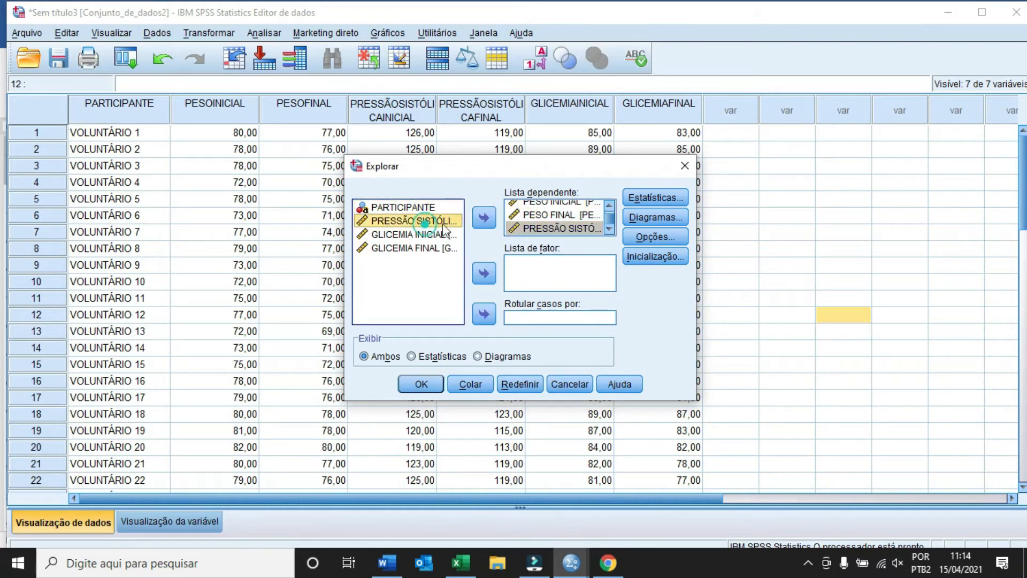
left_click(484, 217)
left_click(428, 221)
left_click(484, 217)
left_click(428, 221)
left_click(483, 217)
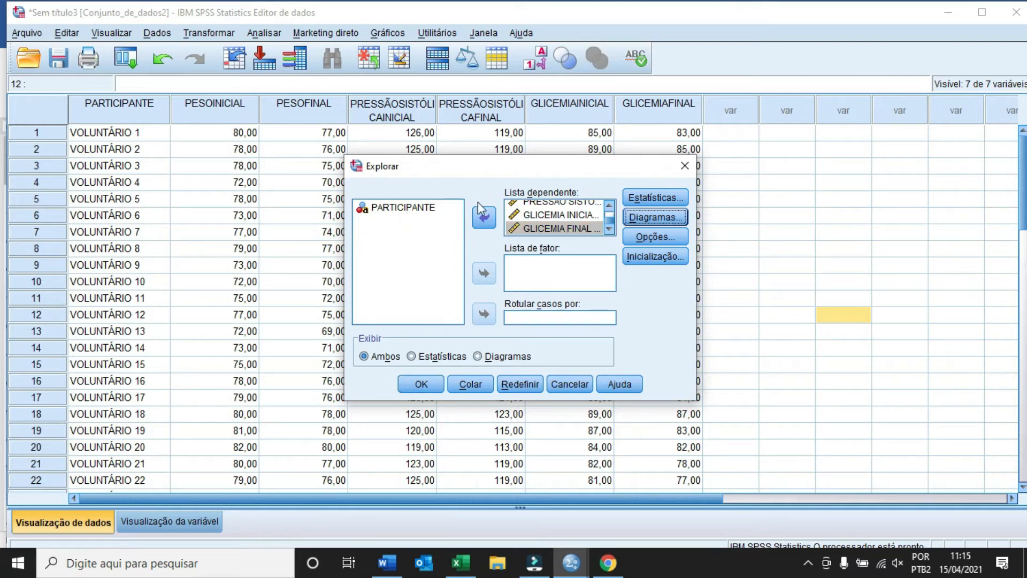
Turn on normality plots with tests and run the Explore analysis
left_click(648, 218)
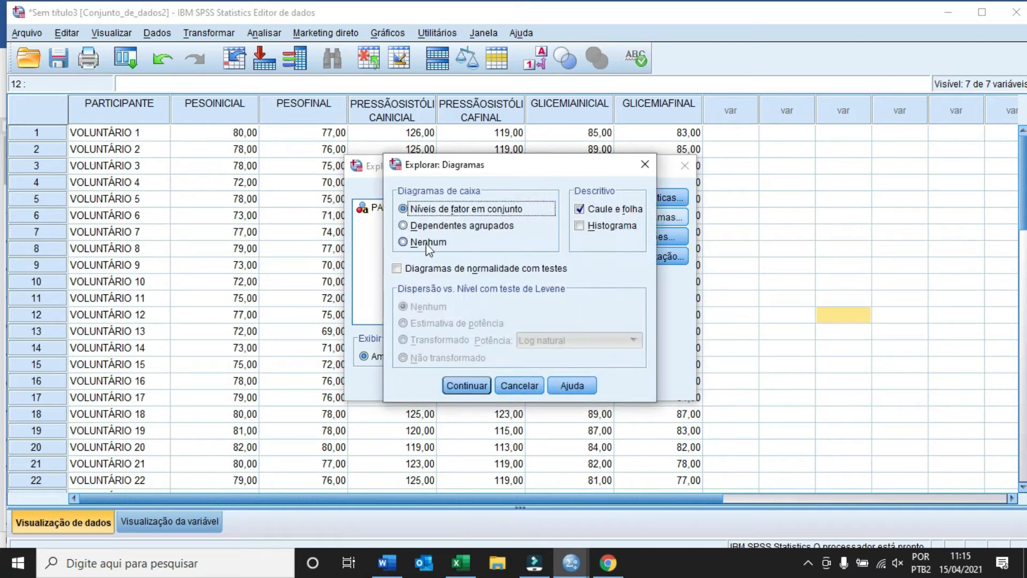
left_click(396, 268)
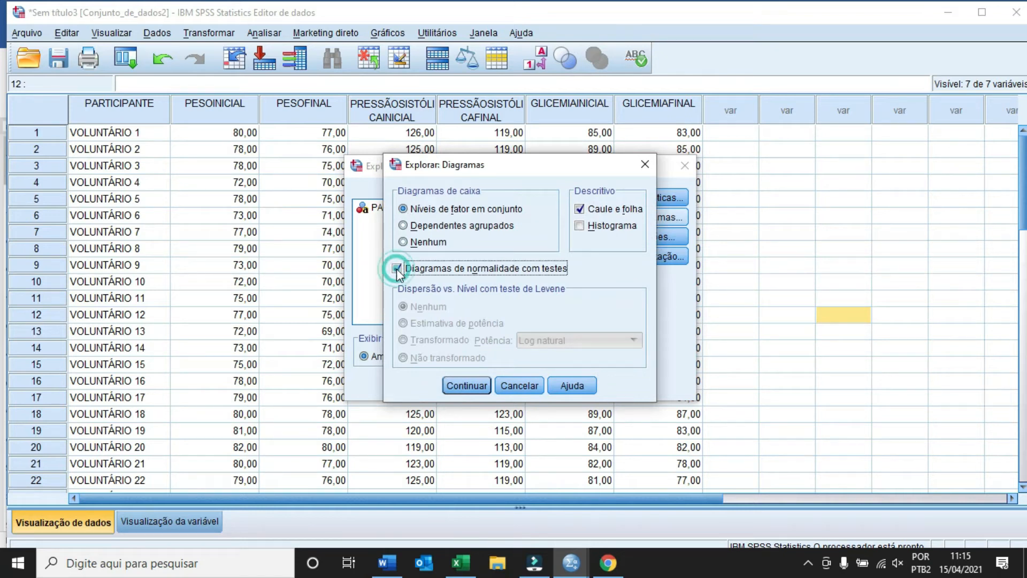
left_click(466, 385)
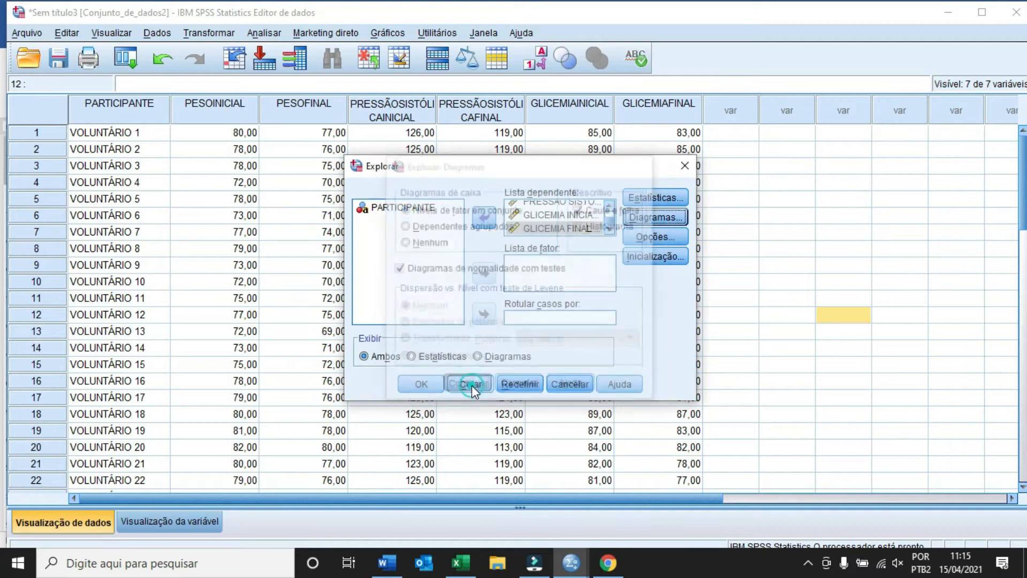
left_click(421, 384)
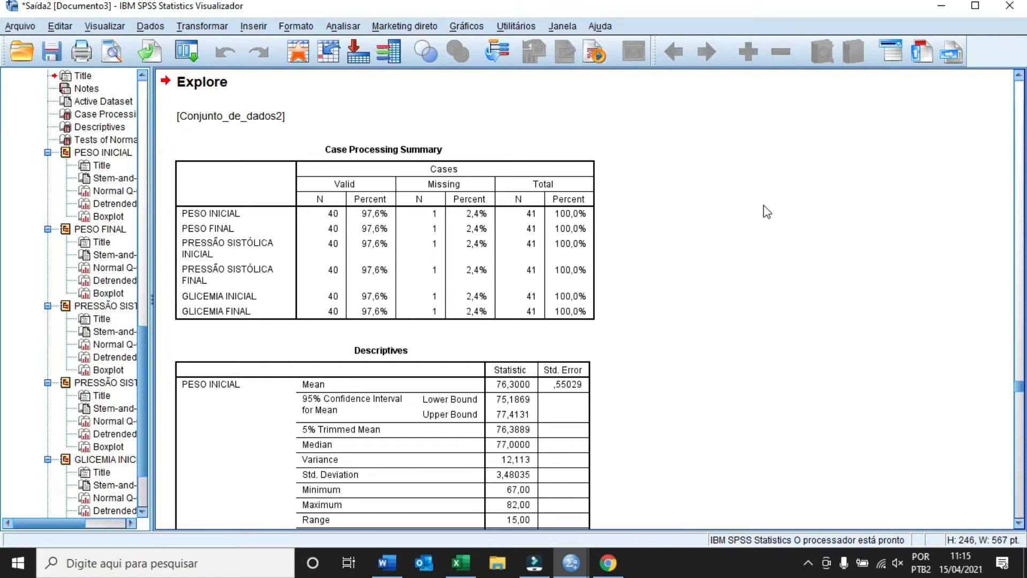
Scroll the output past the Descriptives down to the Tests of Normality table
scroll(711, 199, "down", 5)
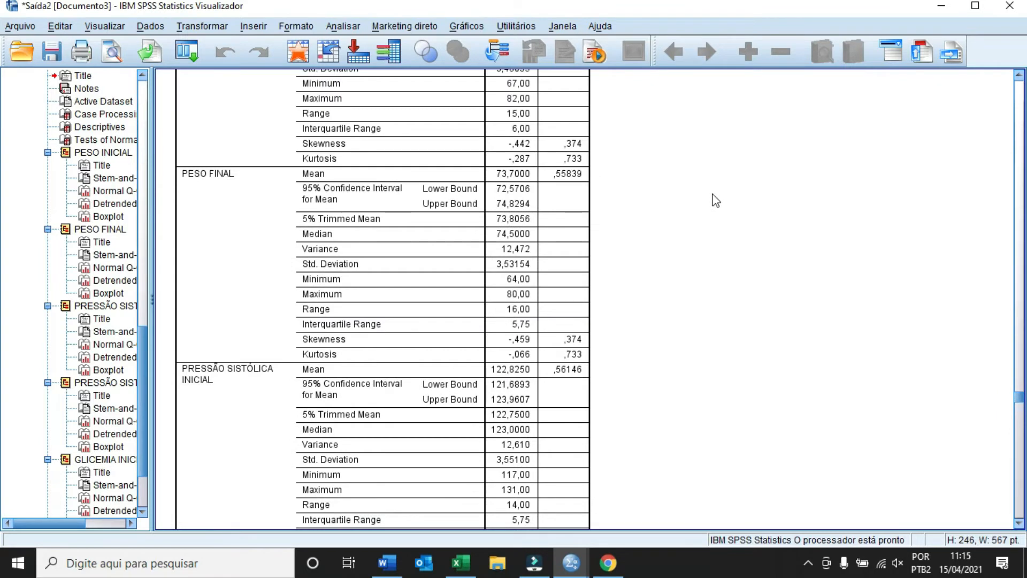
scroll(711, 200, "up", 2)
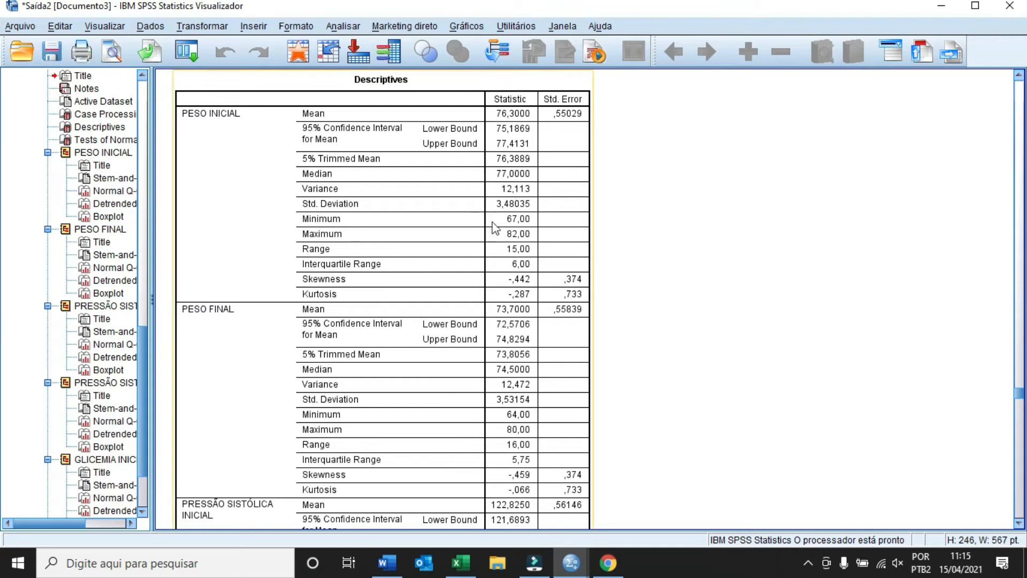
scroll(670, 205, "down", 15)
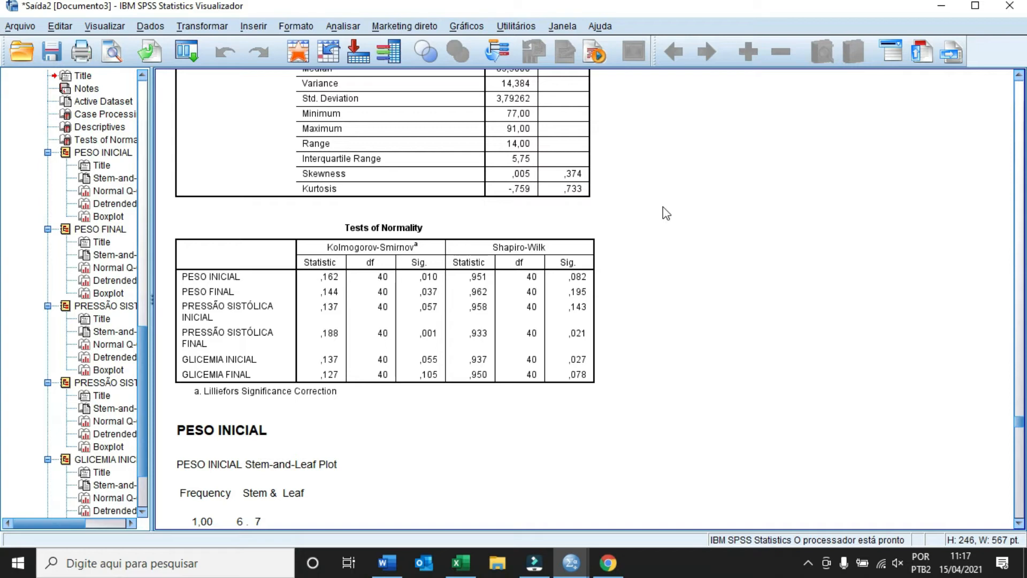
left_click(276, 314)
left_click(357, 385)
left_click(402, 361)
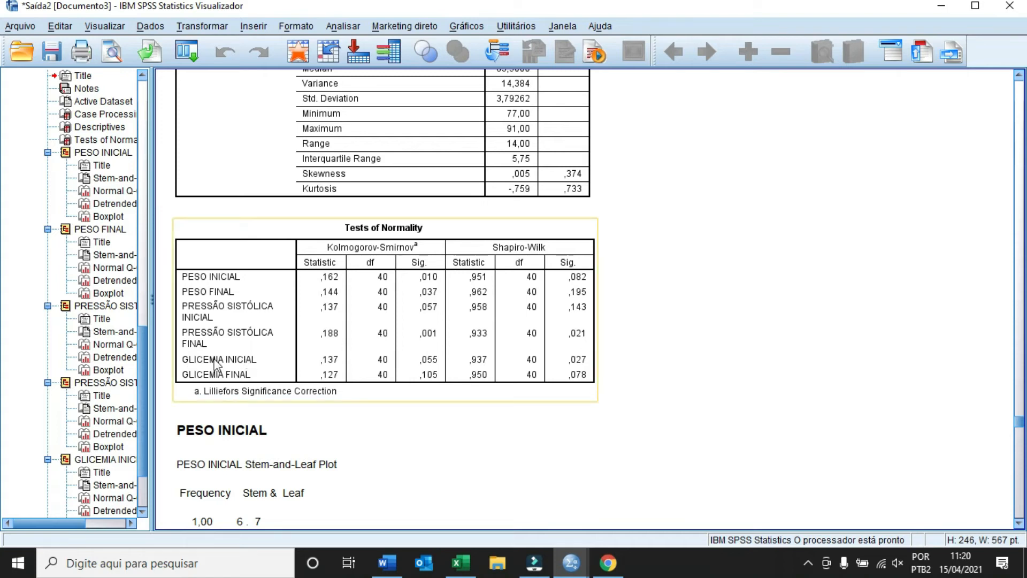
Open the Paired-Samples T Test dialog, positioned so the Shapiro-Wilk columns stay visible
left_click(638, 377)
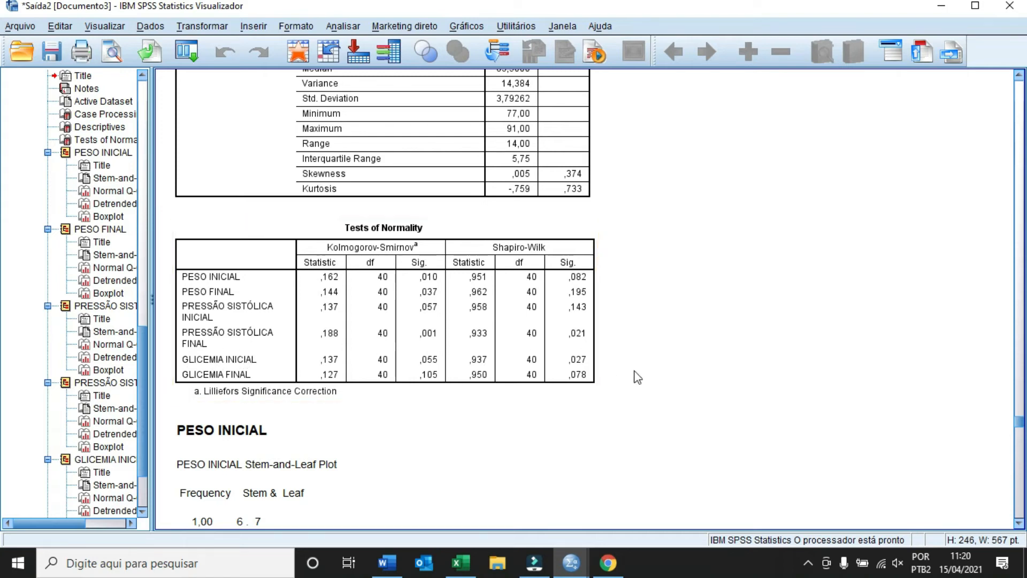
left_click(333, 27)
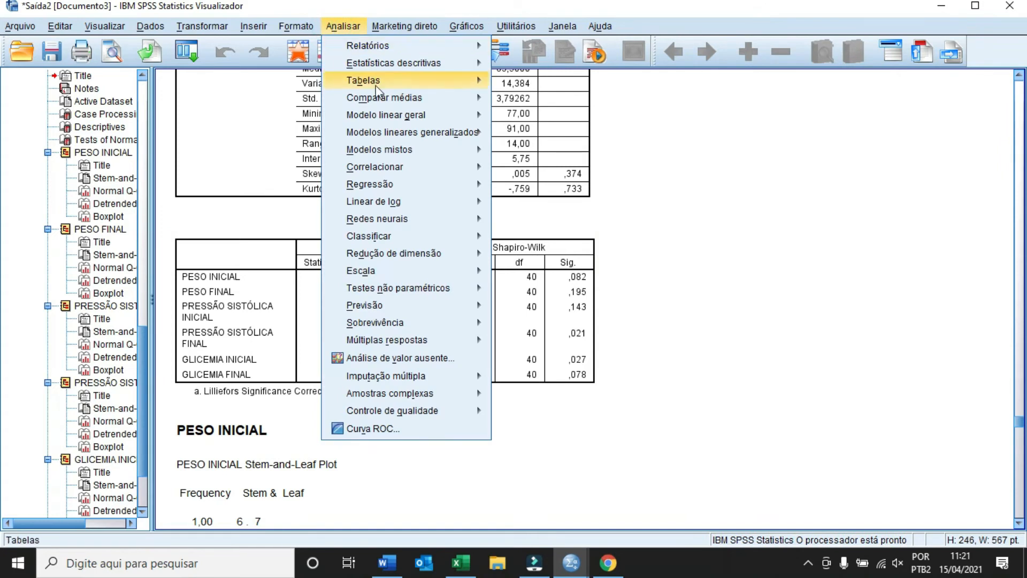
mouse_move(381, 102)
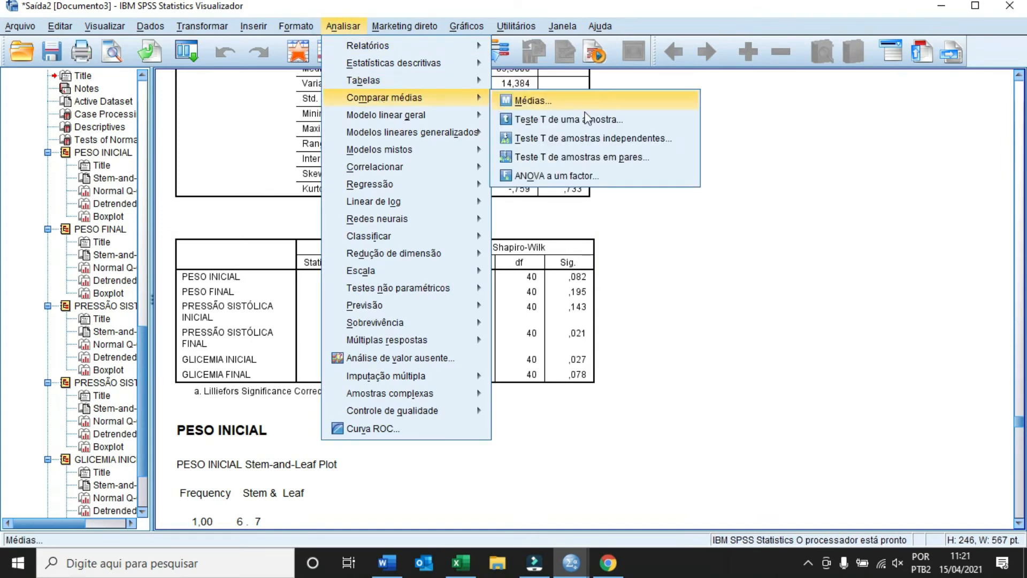
left_click(660, 157)
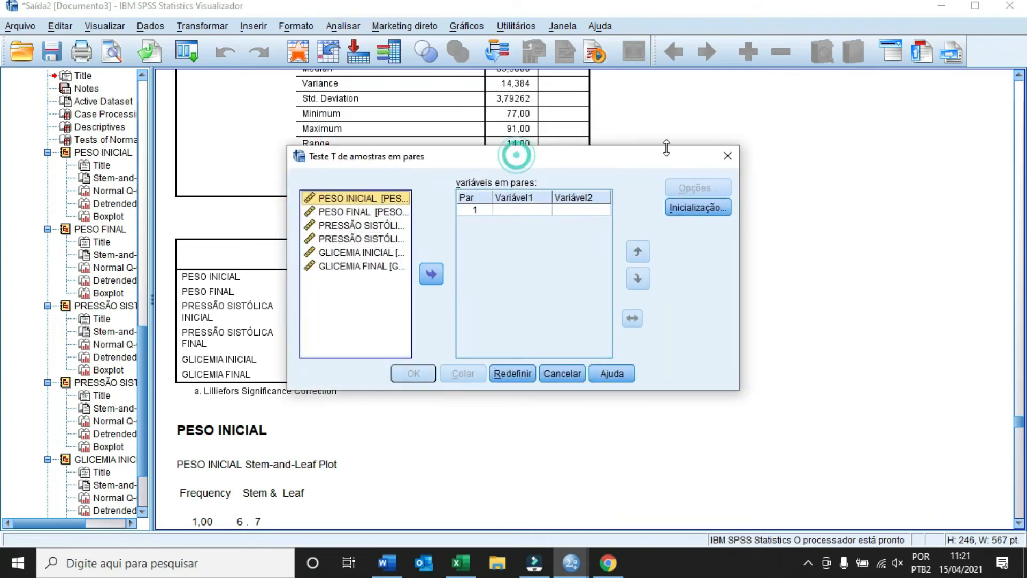
left_click_drag(583, 167, 730, 144)
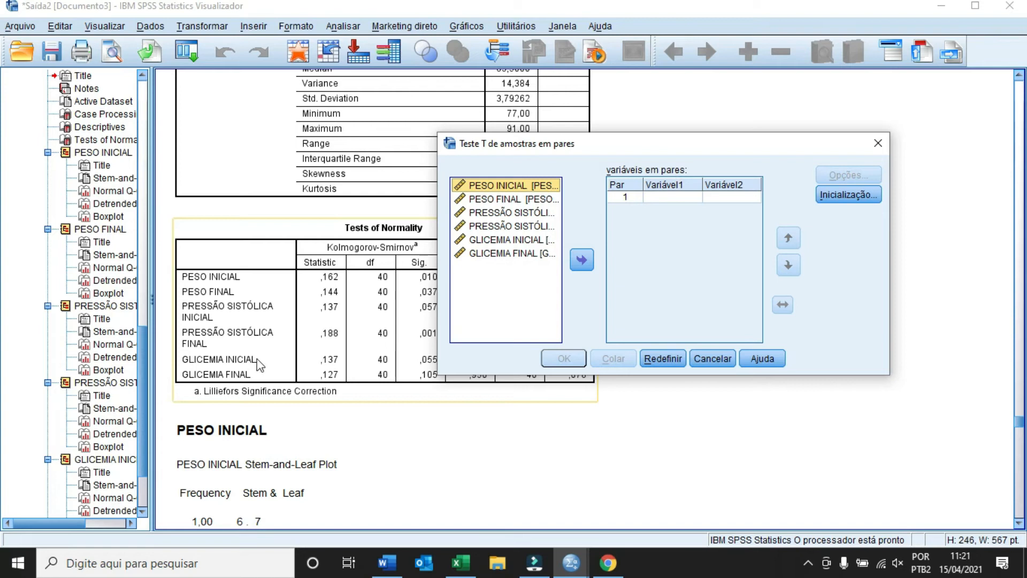
left_click_drag(627, 143, 704, 149)
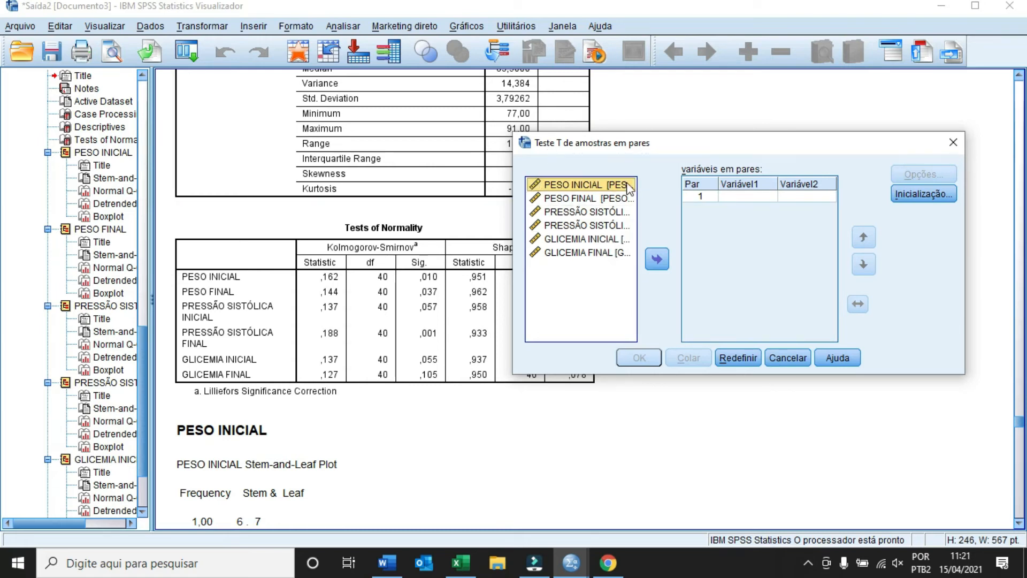
Pair GLICEMIA INICIAL with GLICEMIA FINAL as Pair 1 and run the t-test
left_click(557, 244)
left_click(657, 260)
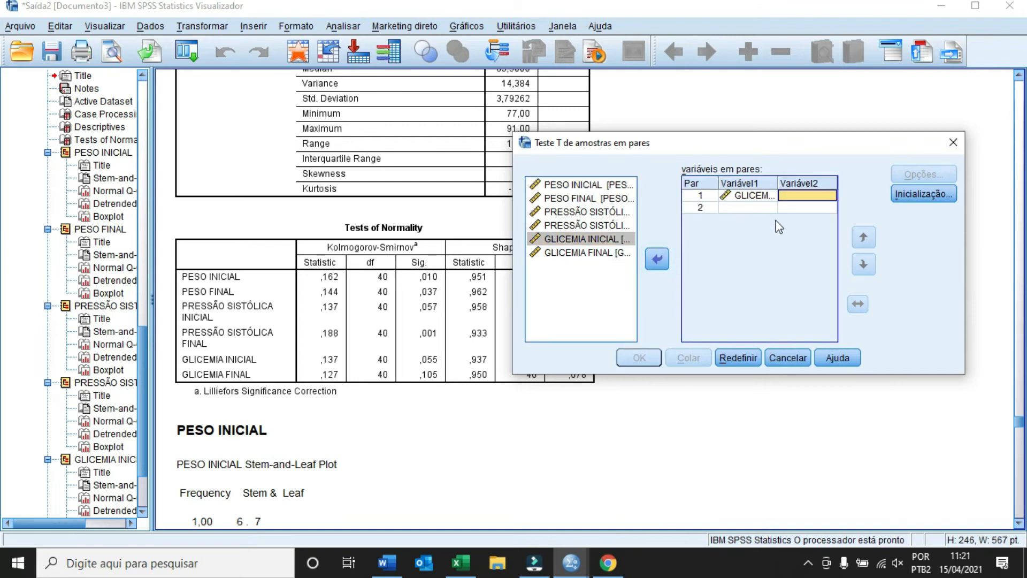
left_click(575, 253)
left_click(656, 260)
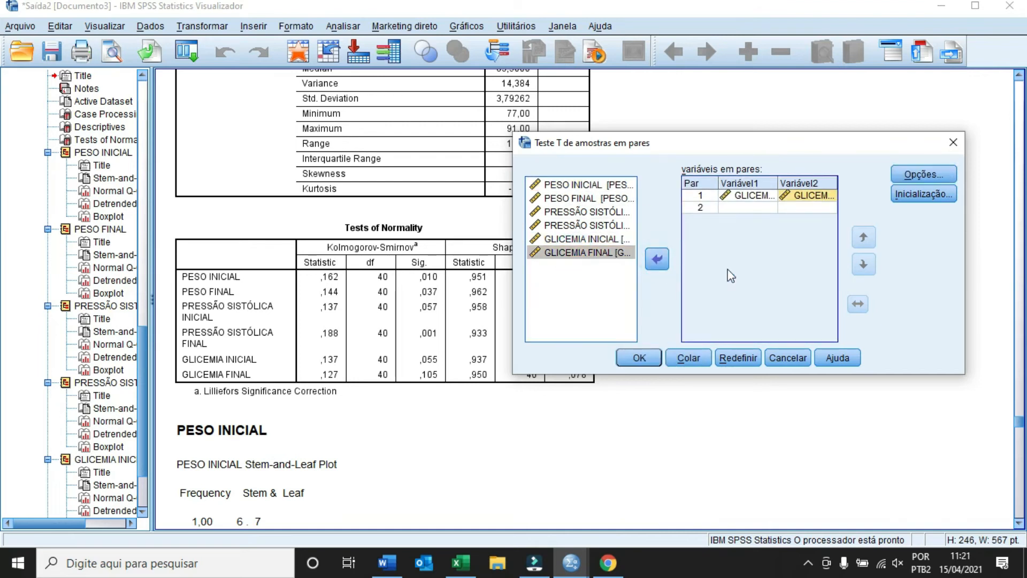
left_click(639, 358)
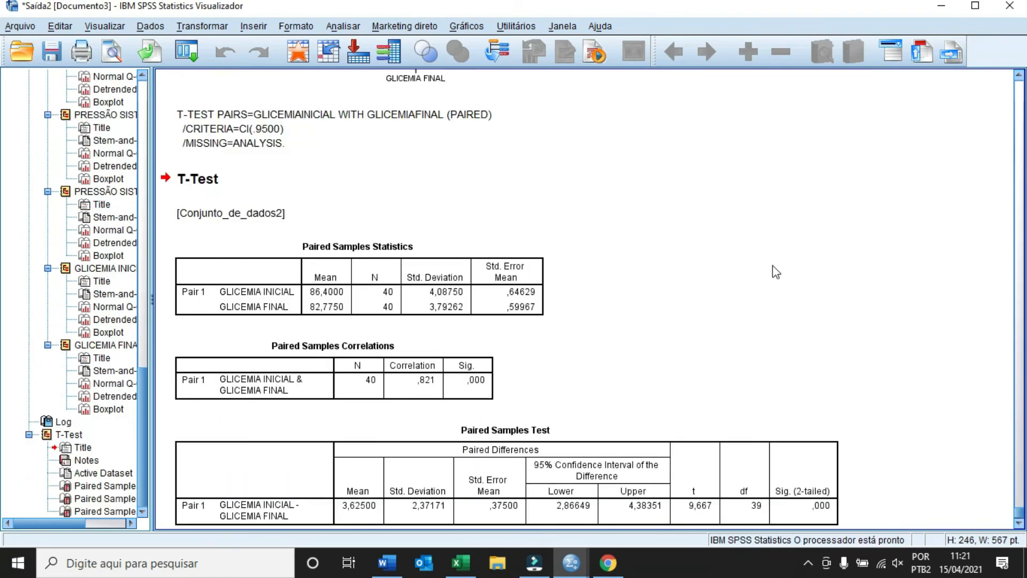
scroll(426, 207, "down", 1)
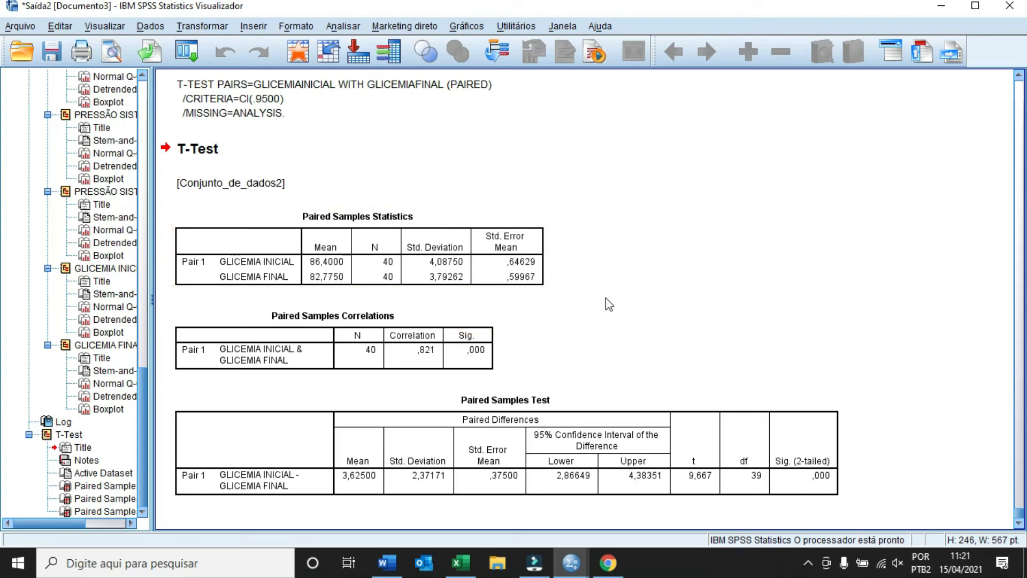
left_click(682, 408)
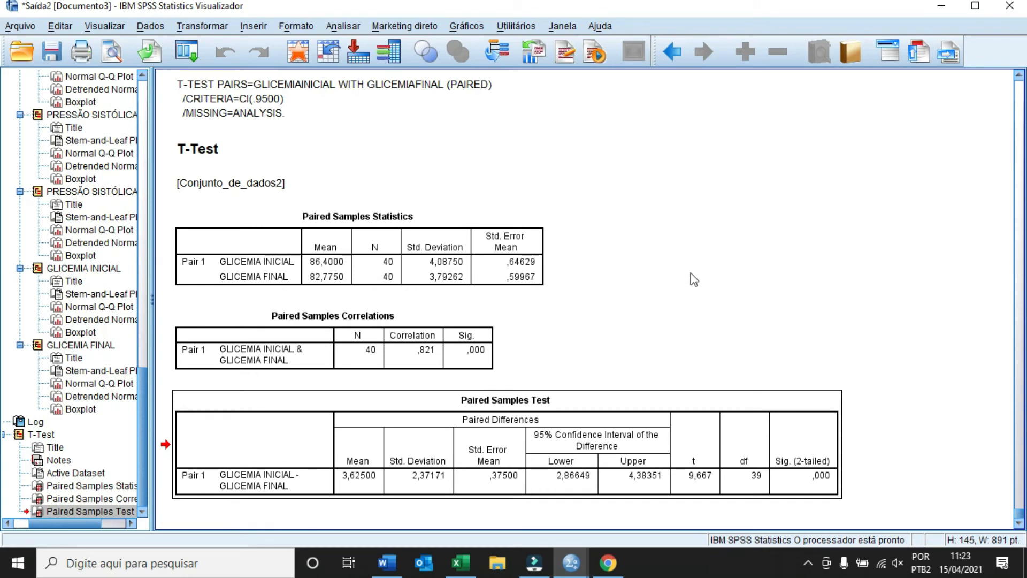
Open 2 amostras relacionadas from Testes não paramétricos > Caixas de diálogo legadas
left_click(336, 25)
left_click(750, 258)
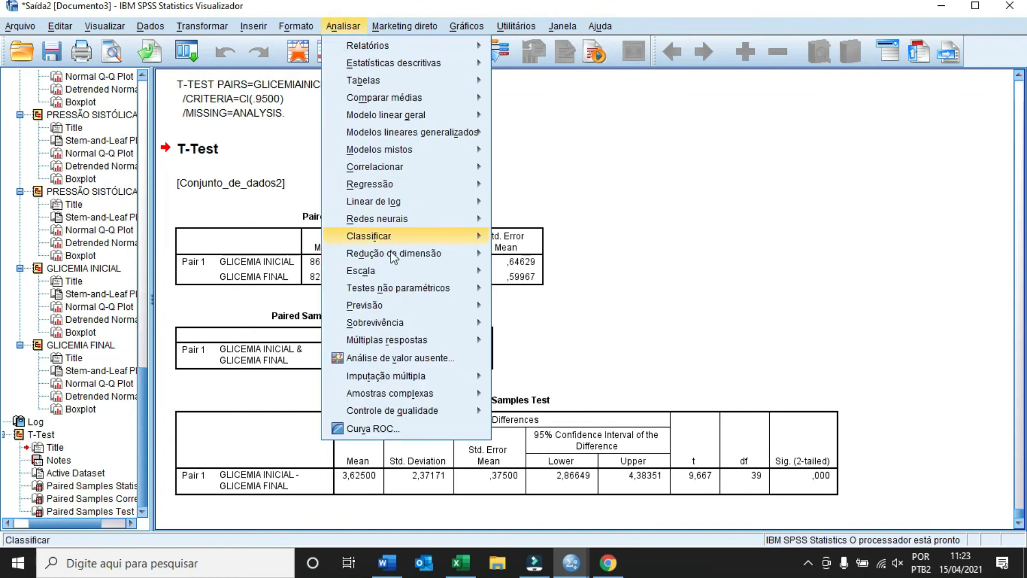
mouse_move(392, 290)
mouse_move(561, 353)
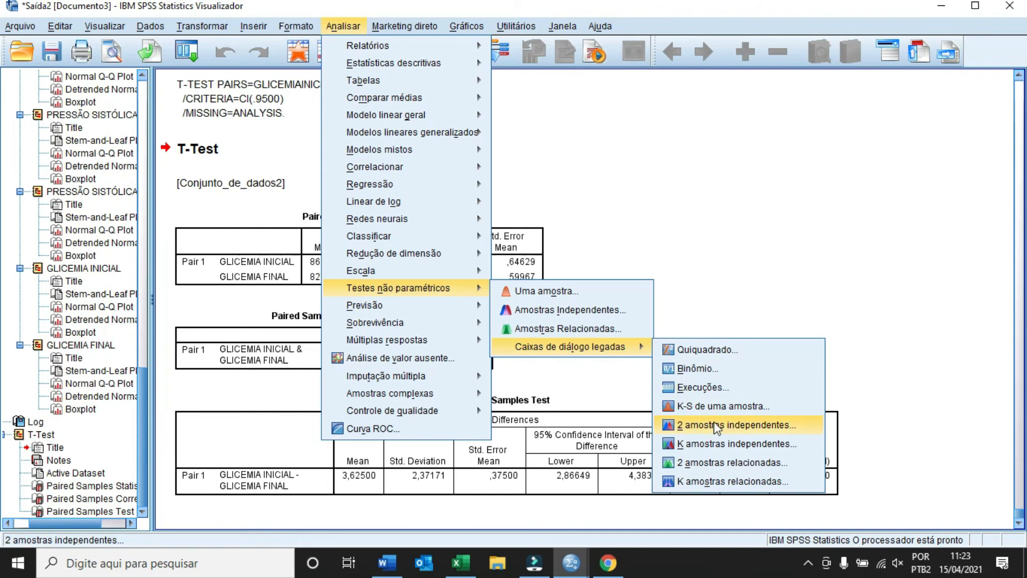
left_click(794, 461)
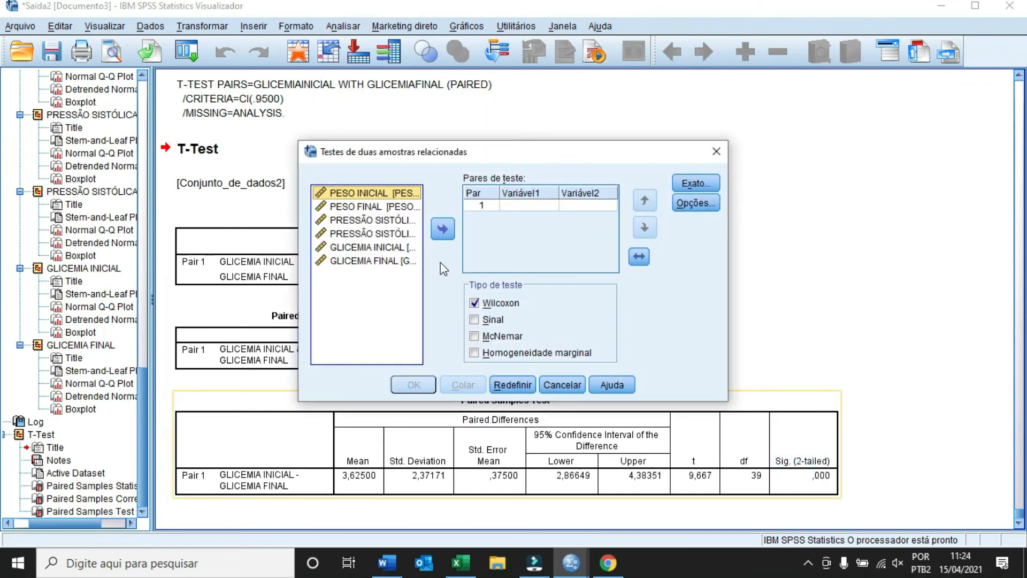
Pair initial/final weight and initial/final systolic pressure, then run the Wilcoxon tests
left_click_drag(485, 152, 647, 132)
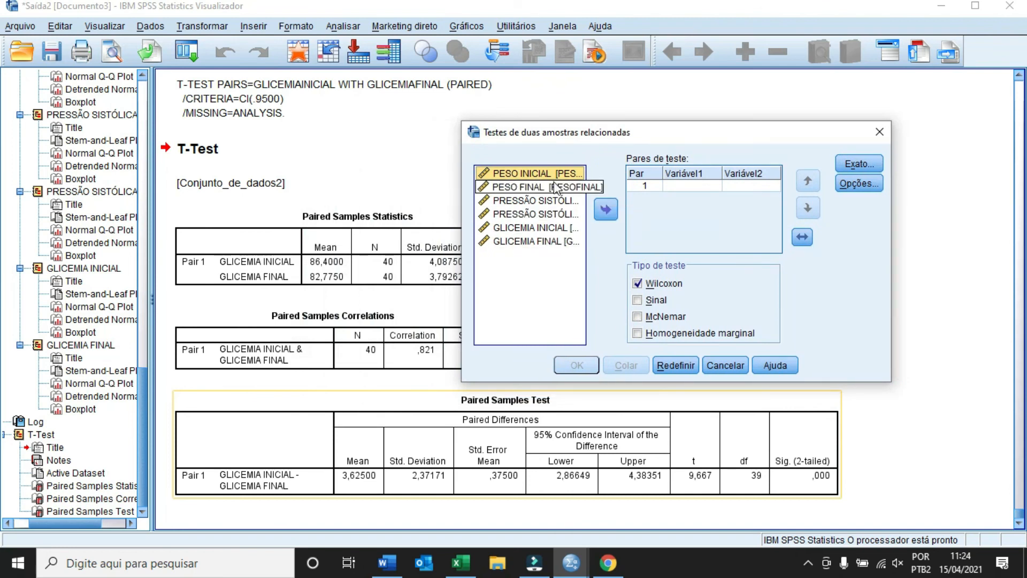
left_click(605, 210)
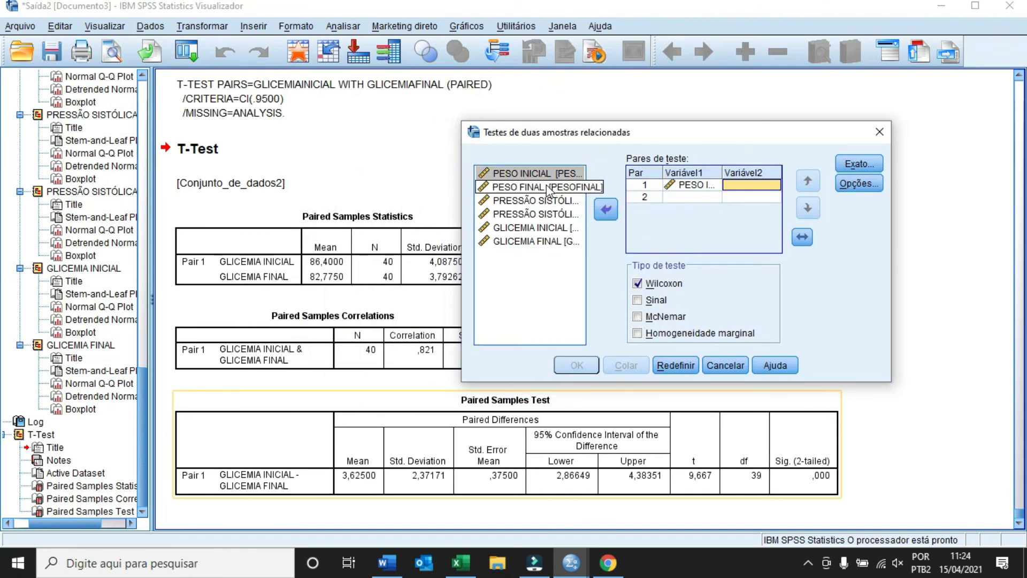
left_click(605, 210)
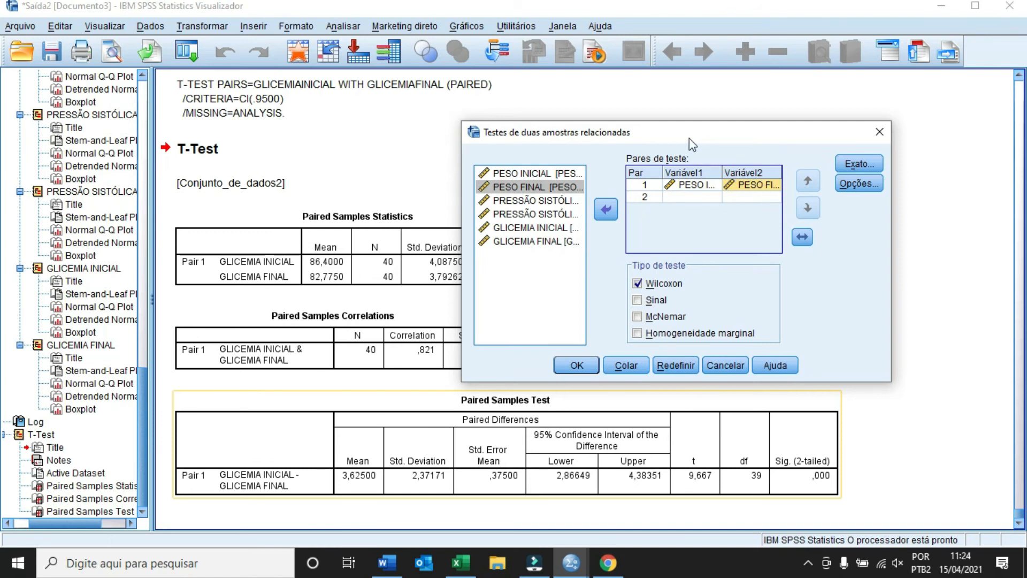
left_click(550, 201)
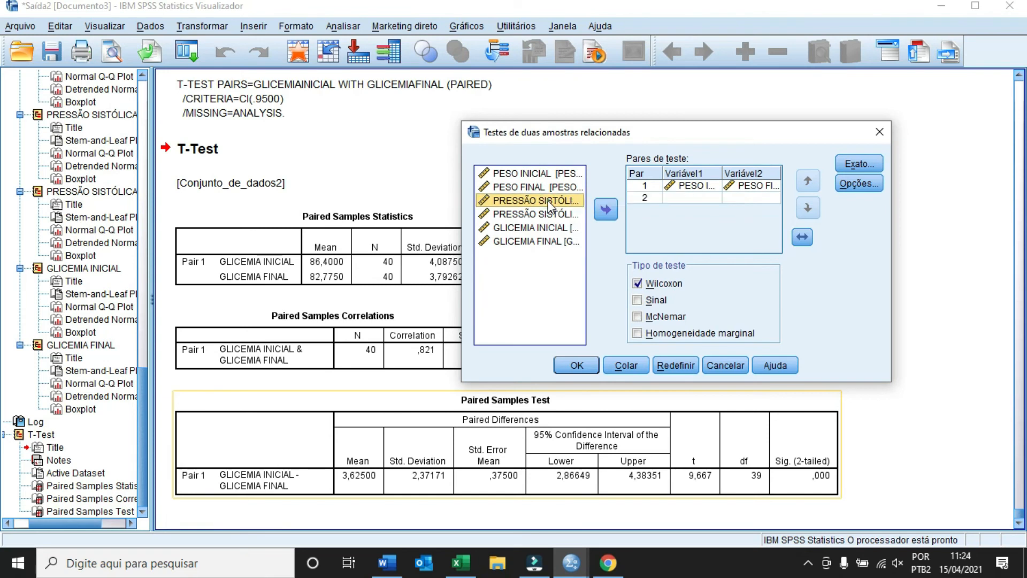
left_click(606, 211)
left_click(551, 214)
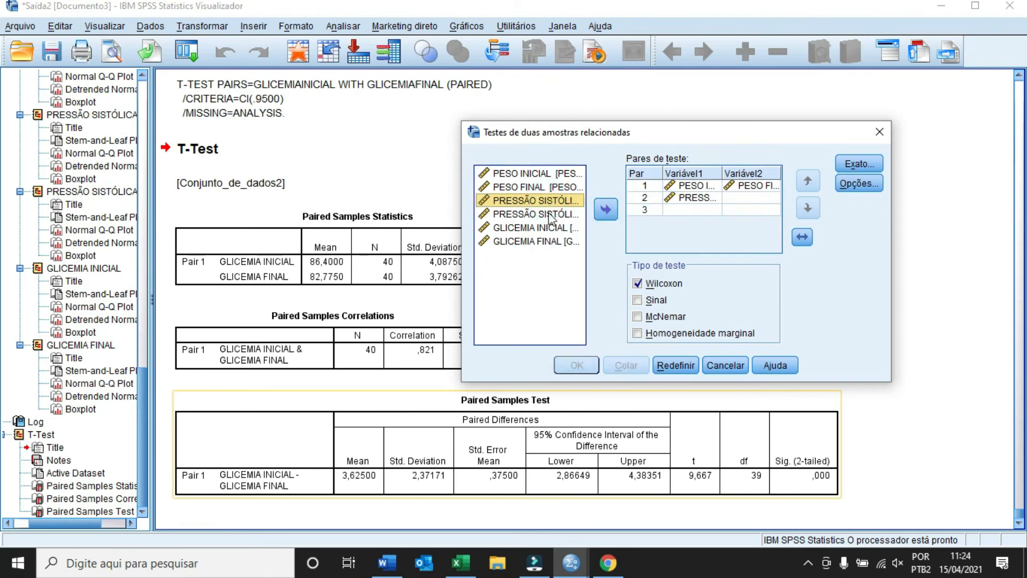
left_click(606, 213)
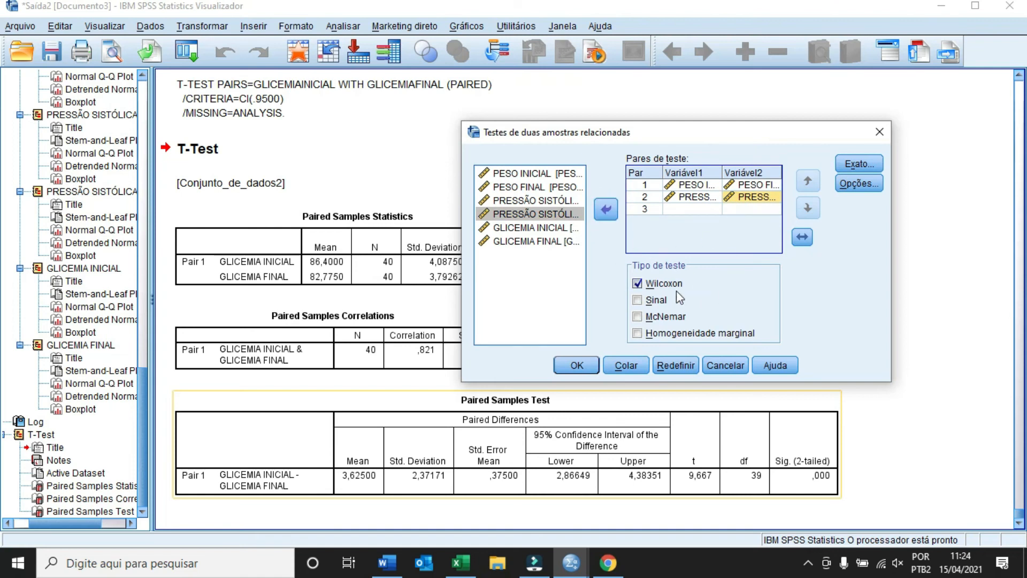
left_click(577, 366)
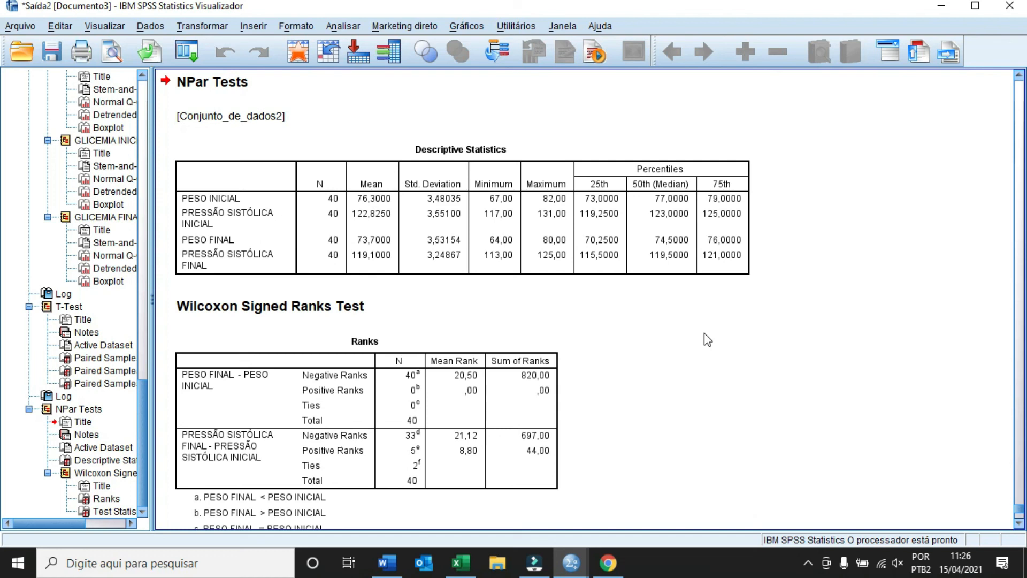
scroll(704, 333, "down", 5)
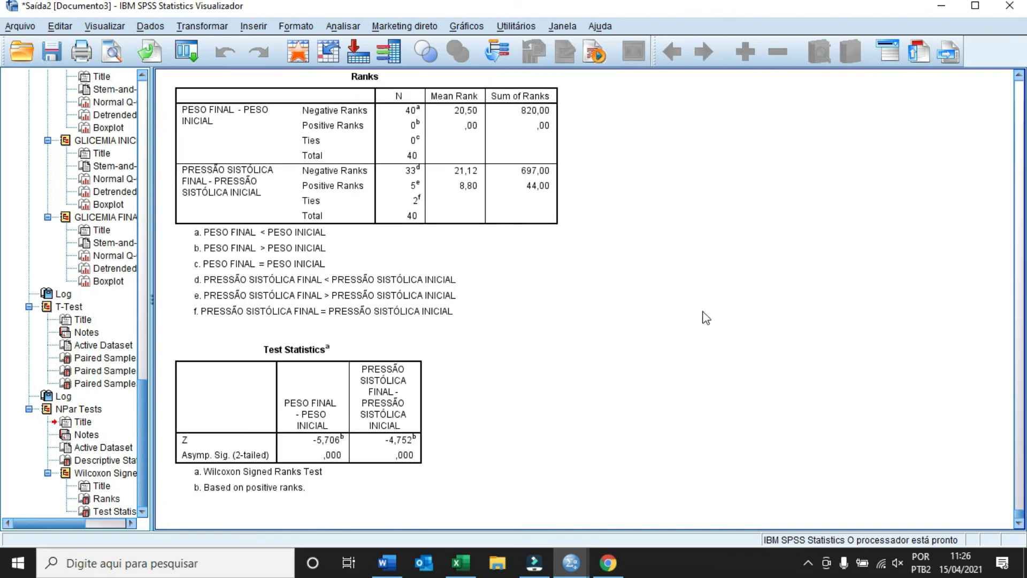
left_click(406, 358)
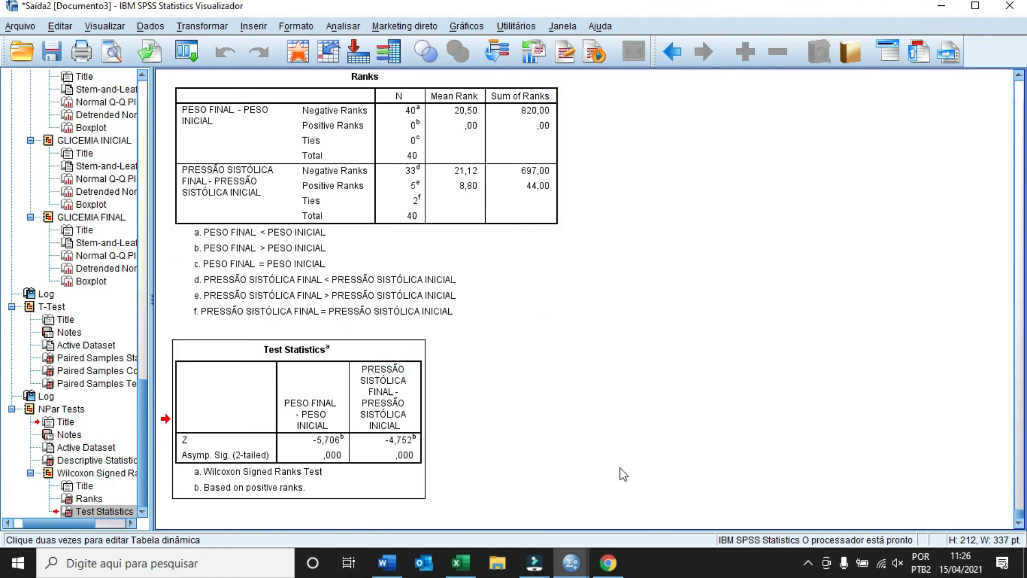